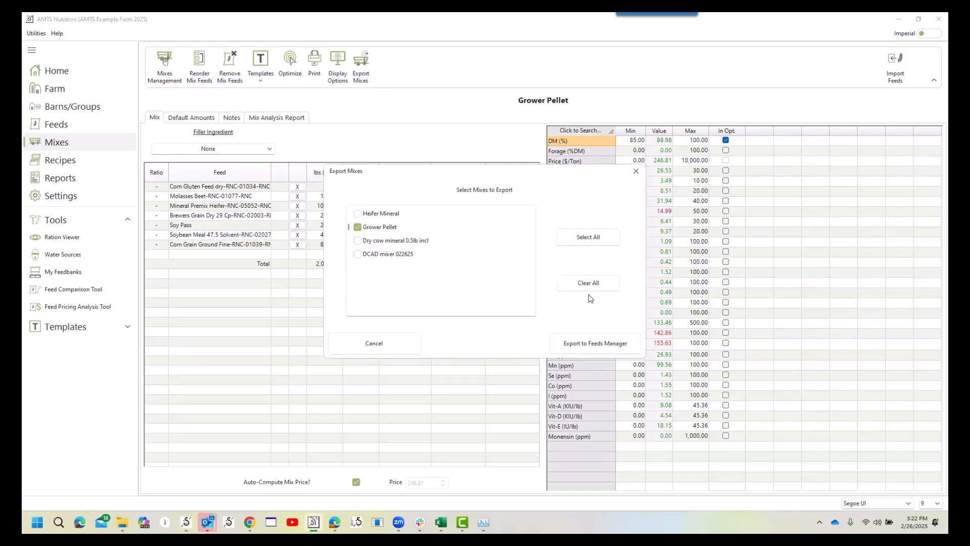
- Export the Grower Pellet mix to Feeds Manager and exit AMTS Nutrition
left_click(609, 347)
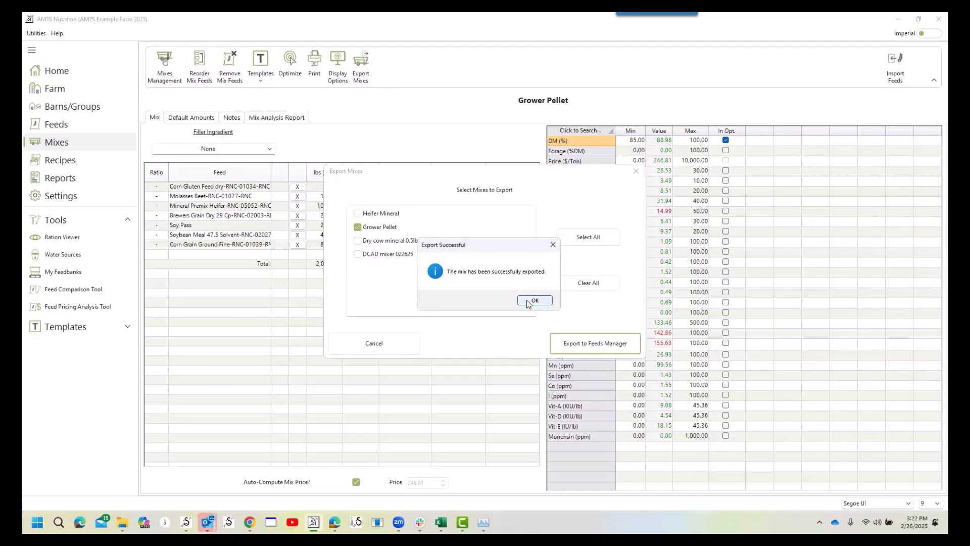
left_click(534, 301)
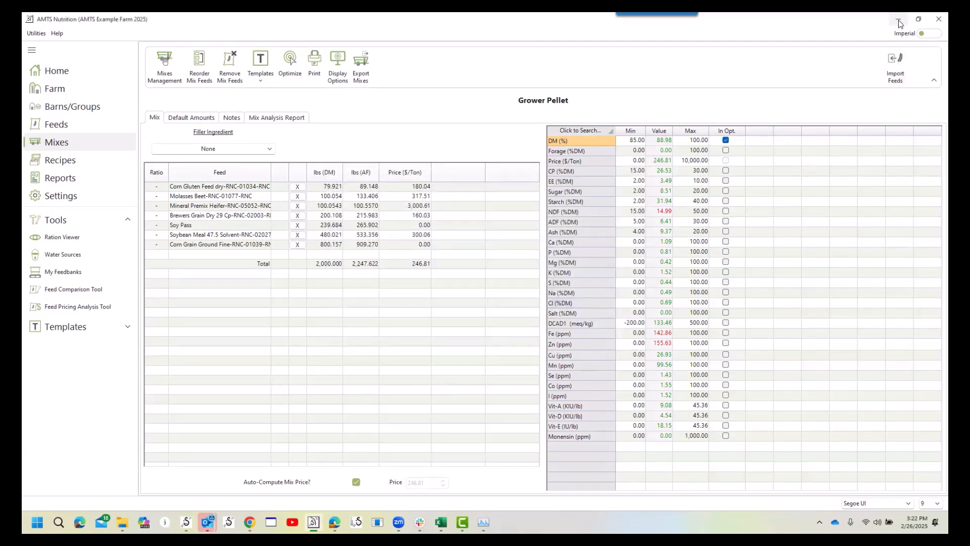
left_click(936, 20)
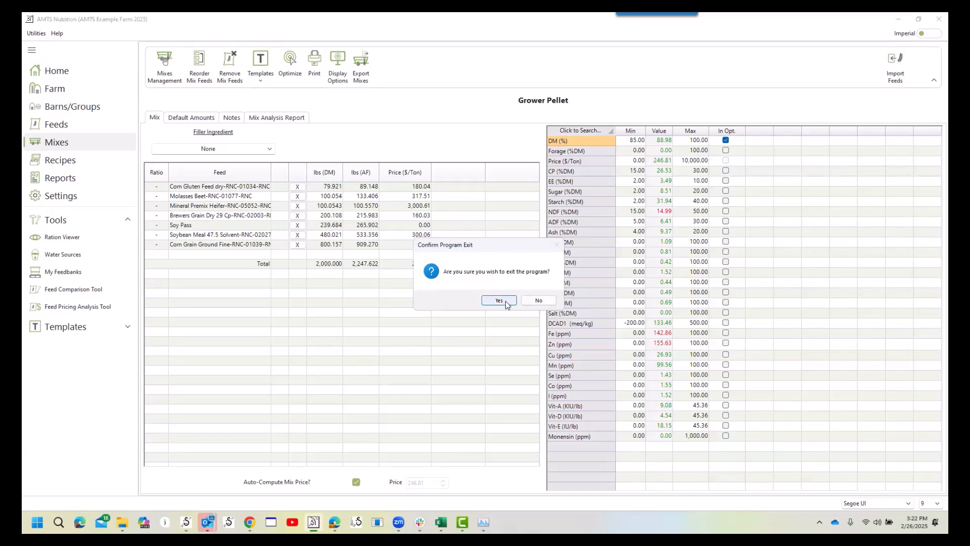
left_click(500, 300)
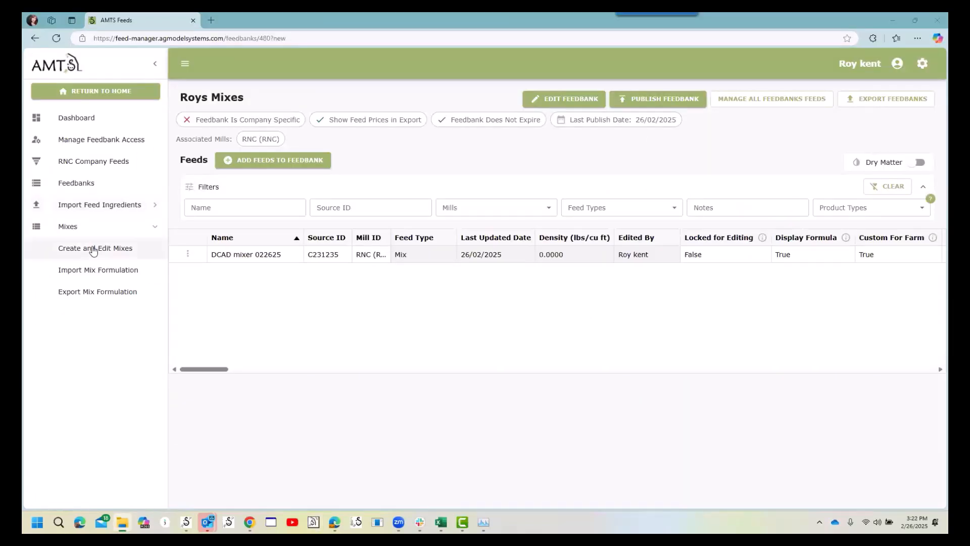
- In the AMTS Feeds web manager, import the exported Grower Pellet mix with type AMTS Nutrition for the RNC mill
left_click(95, 270)
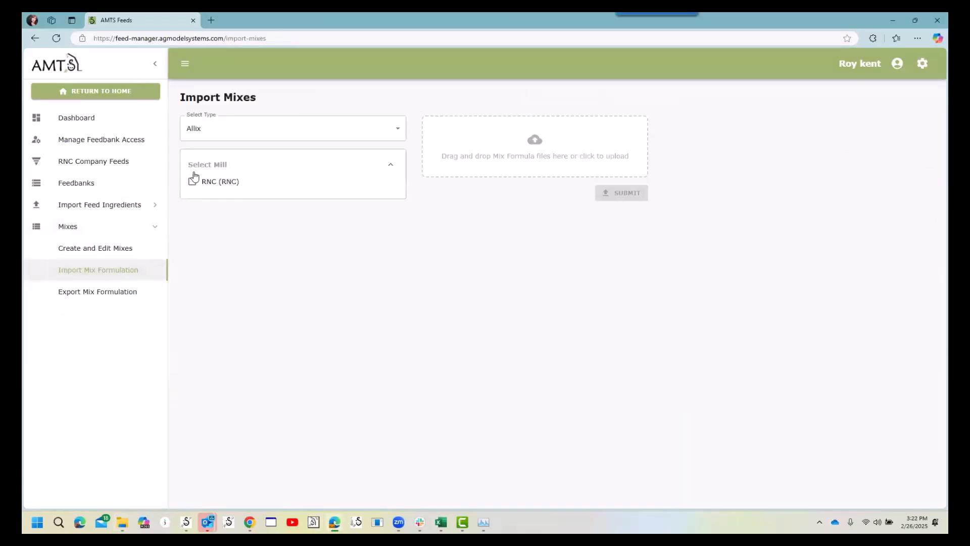
left_click(278, 133)
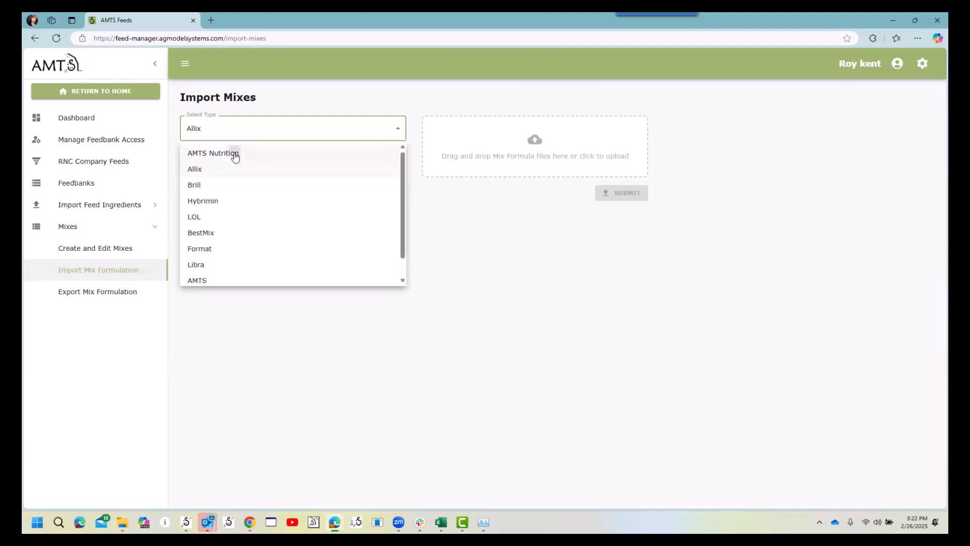
left_click(234, 155)
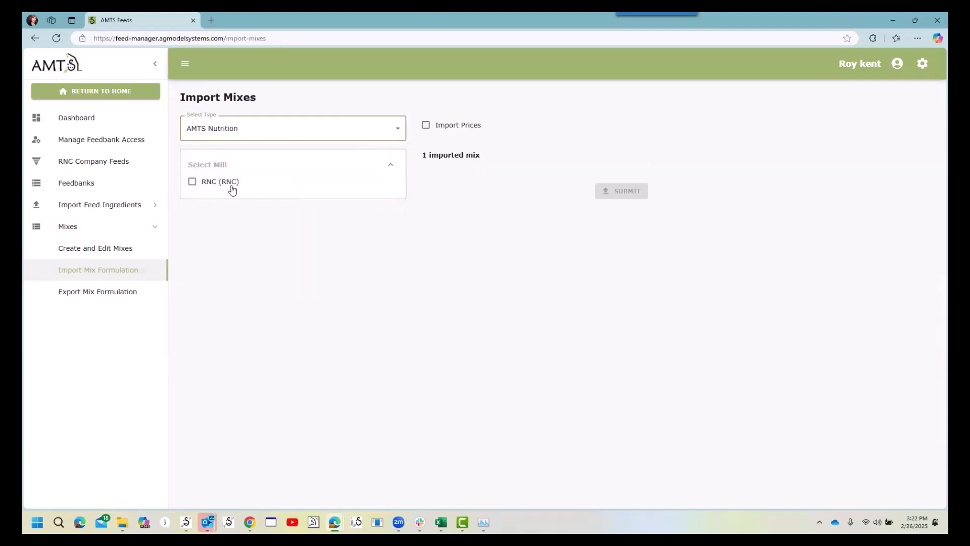
left_click(191, 183)
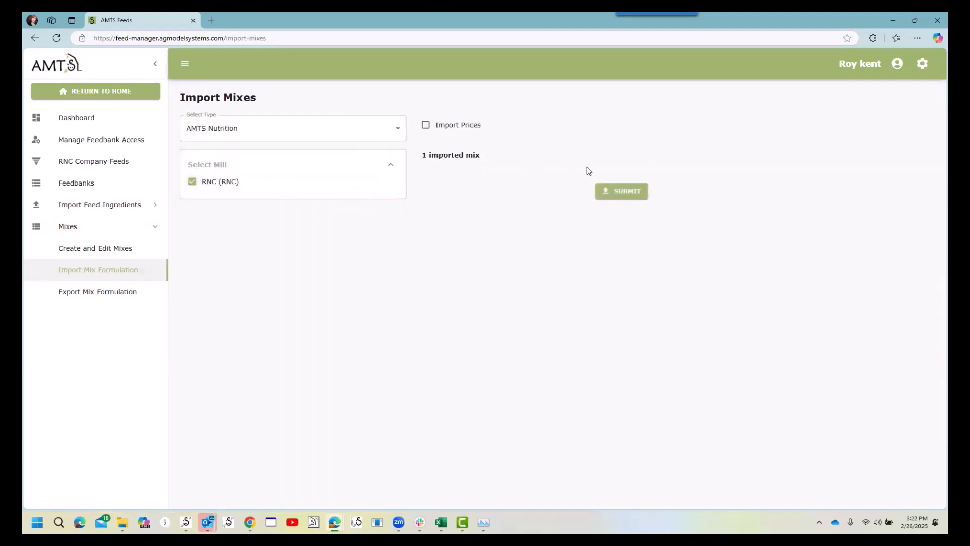
left_click(632, 195)
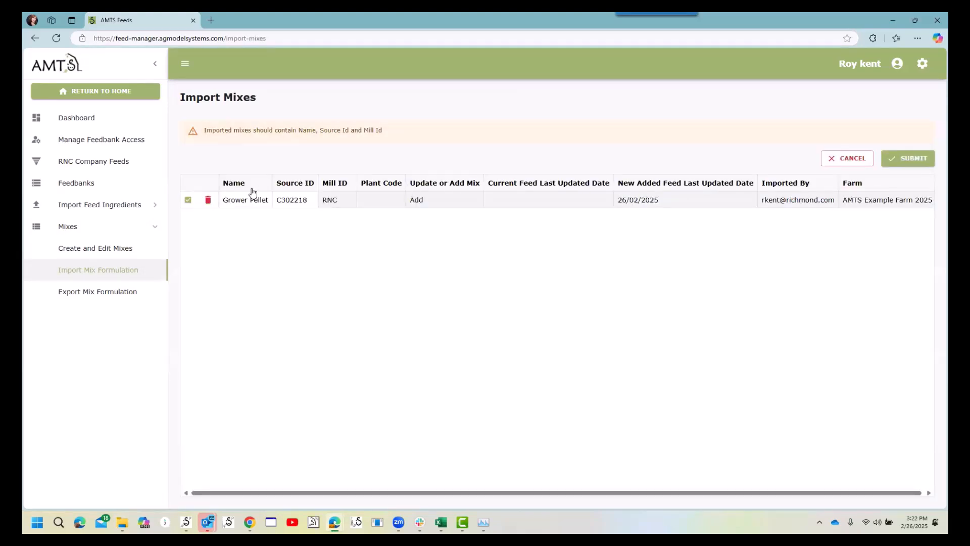
left_click(911, 158)
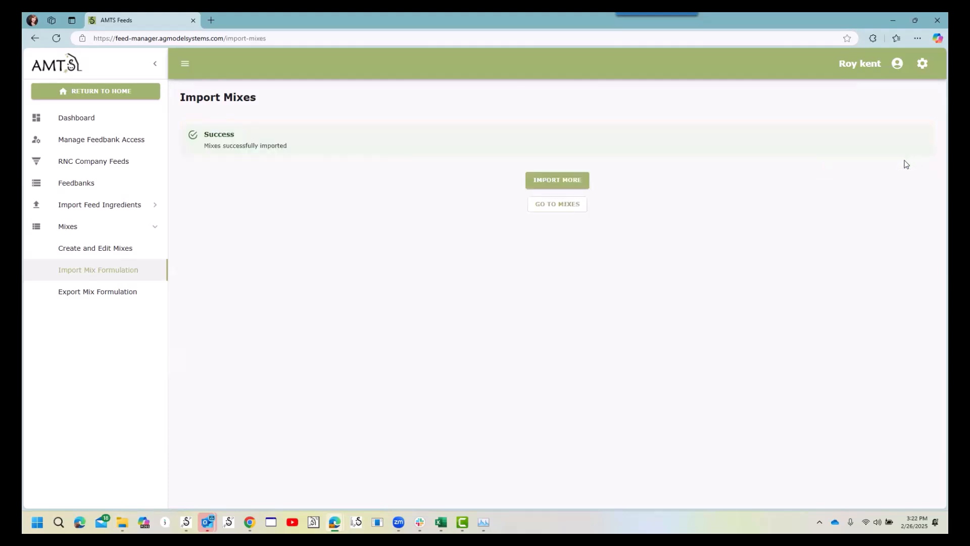
- Open the imported Grower Pellet mix's ingredient quantities for editing and switch them to the as-fed basis
left_click(551, 206)
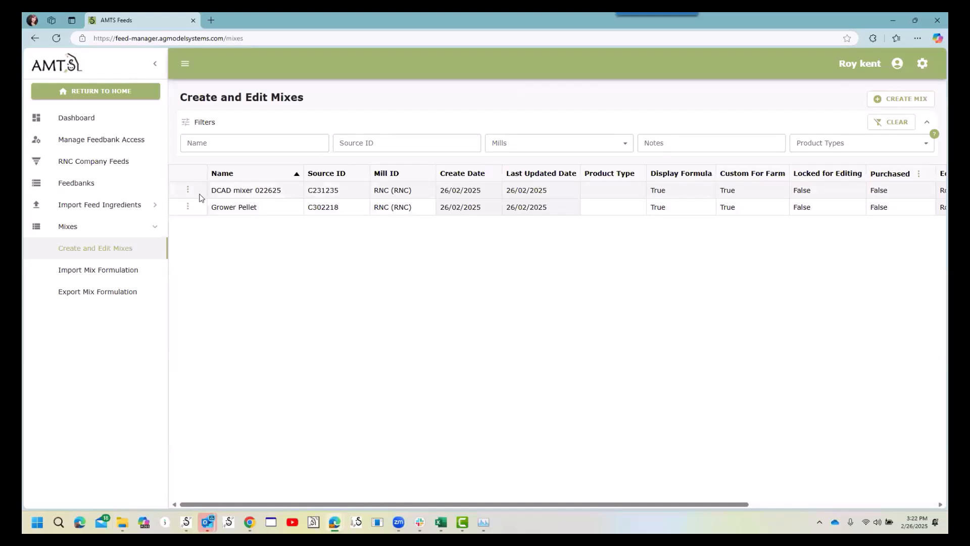
left_click(190, 194)
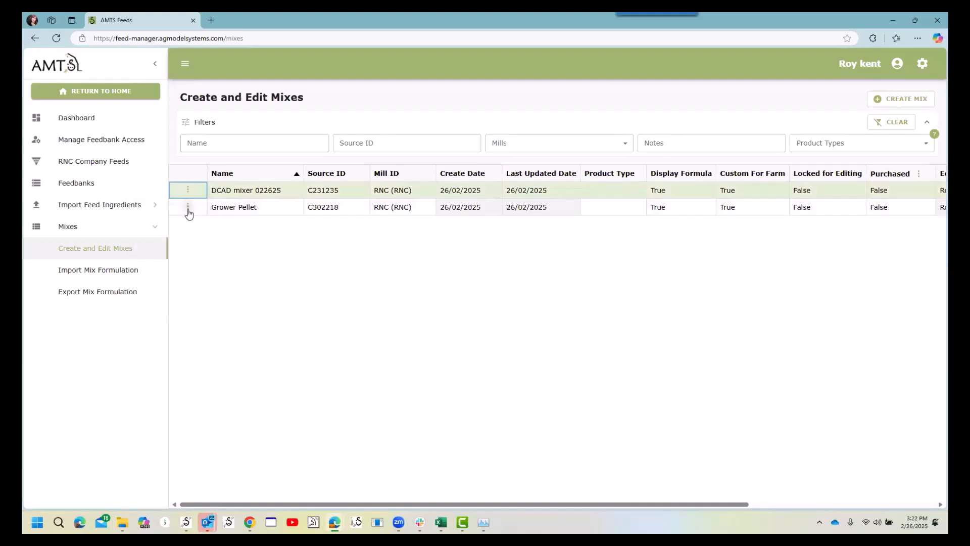
left_click(184, 216)
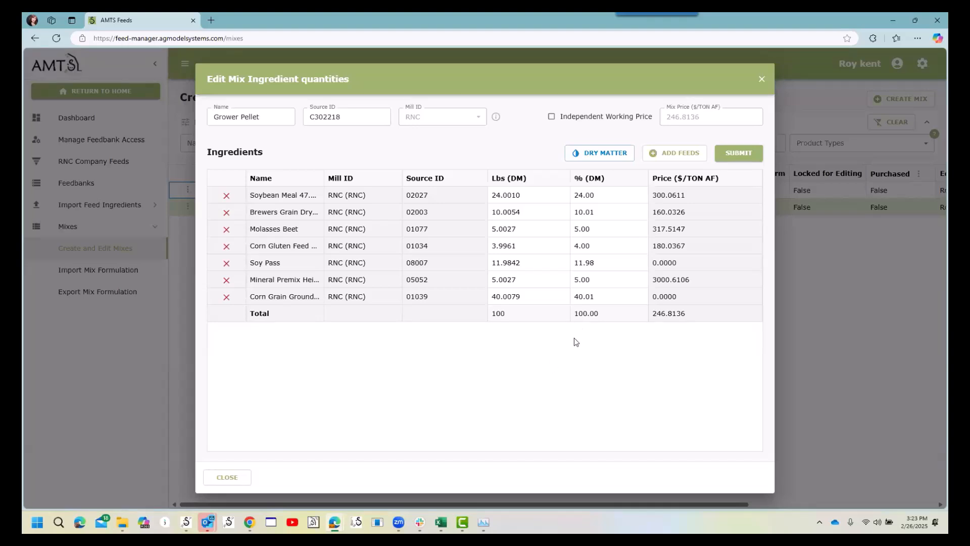
left_click(524, 315)
left_click(619, 157)
left_click(618, 157)
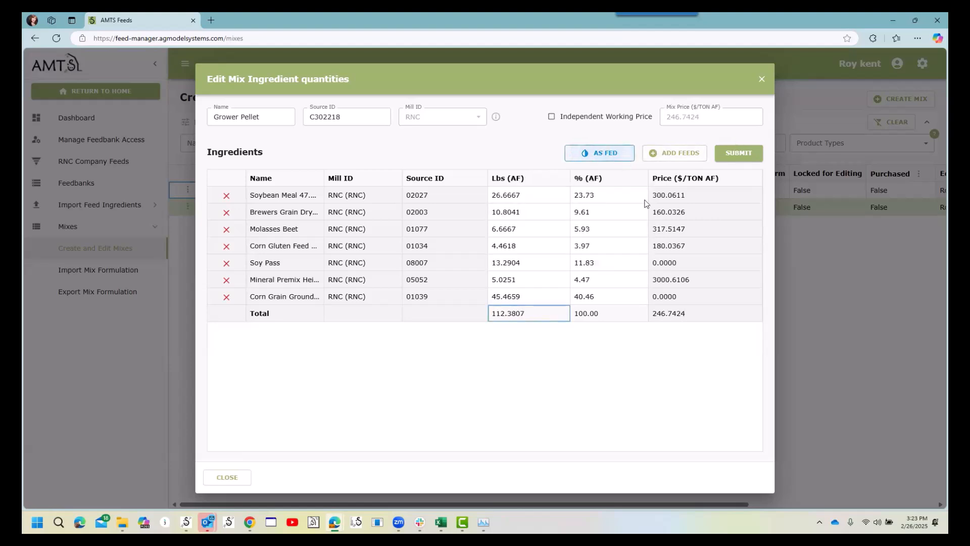
- Set the mix's total as-fed weight to 2000 lbs
left_click(538, 312)
left_click_drag(524, 314, 484, 316)
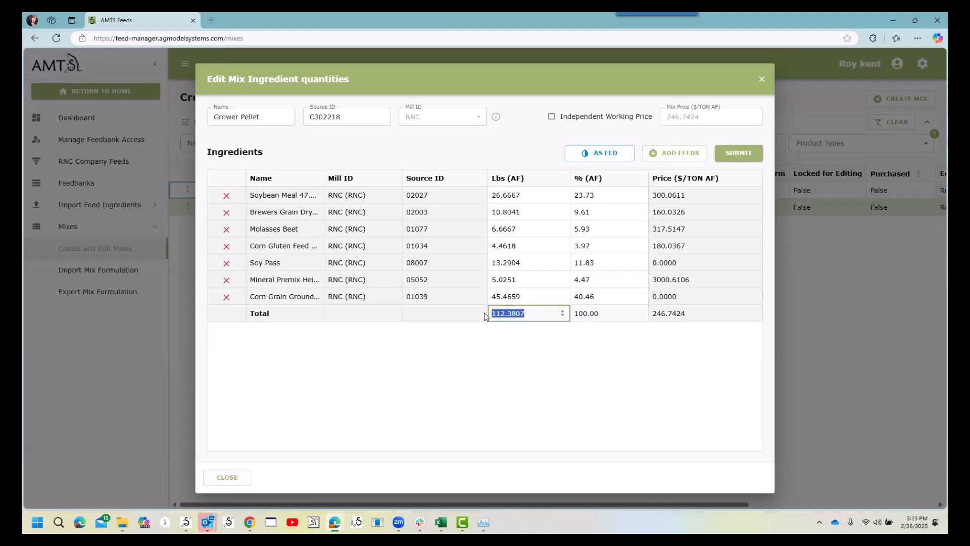
type("2000")
left_click(548, 358)
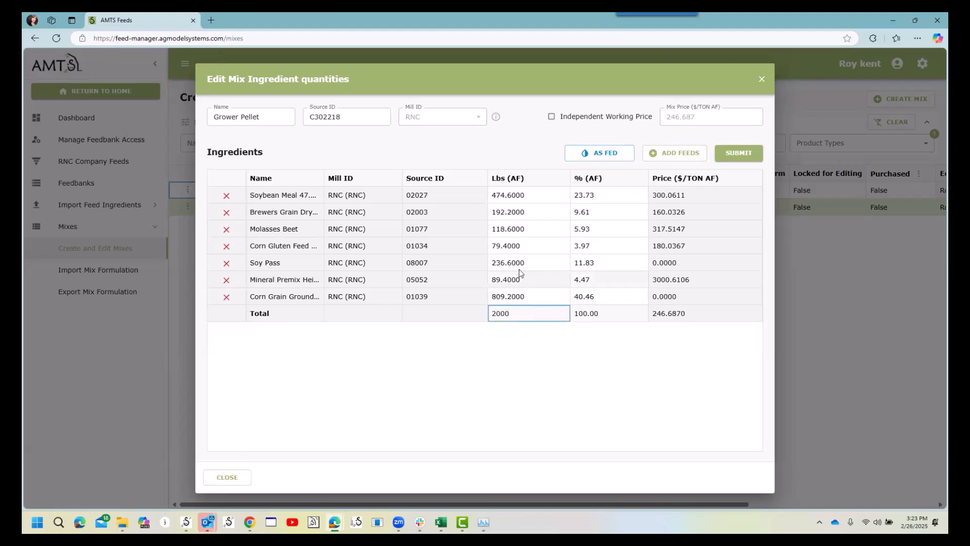
- Set the as-fed amount of the Soybean Meal ingredient to 500 lbs
left_click(526, 197)
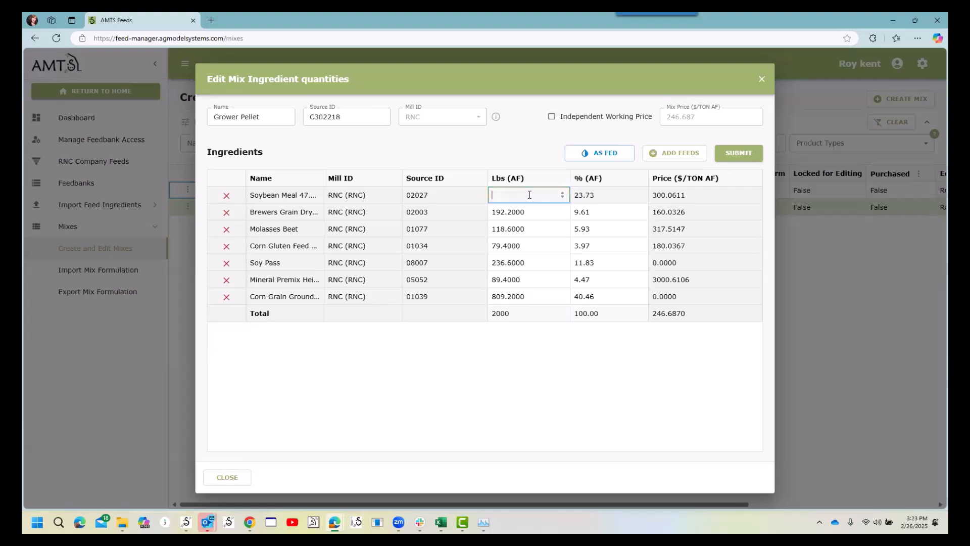
left_click_drag(526, 196, 488, 198)
type("500")
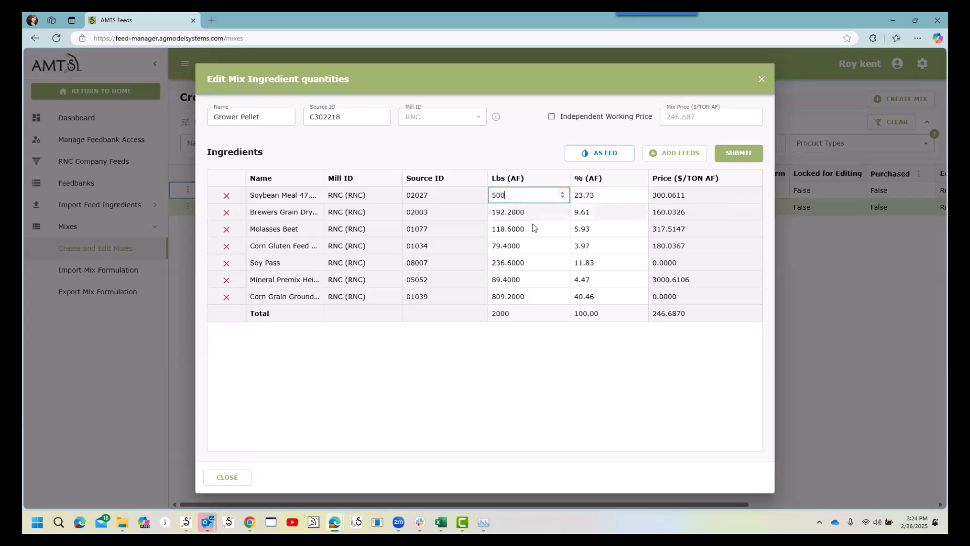
left_click(538, 227)
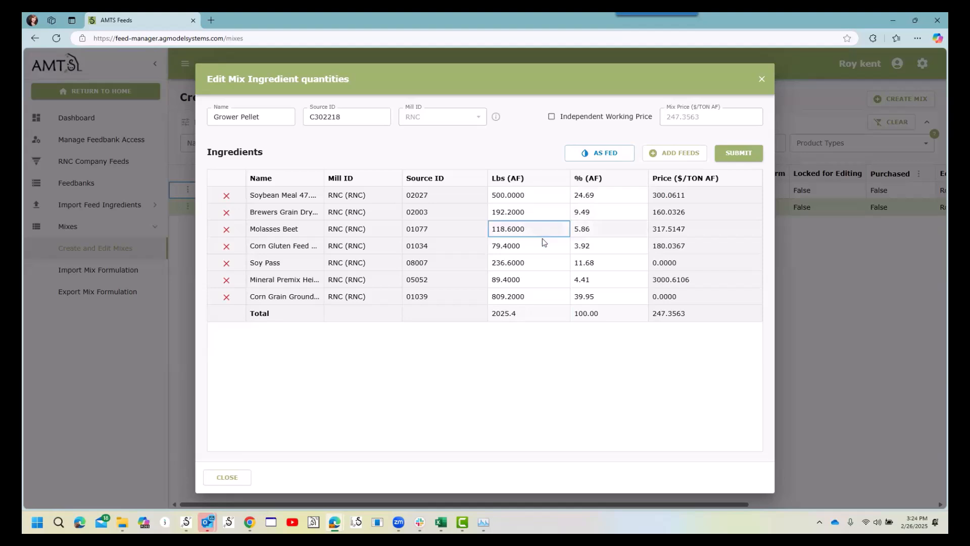
left_click(520, 313)
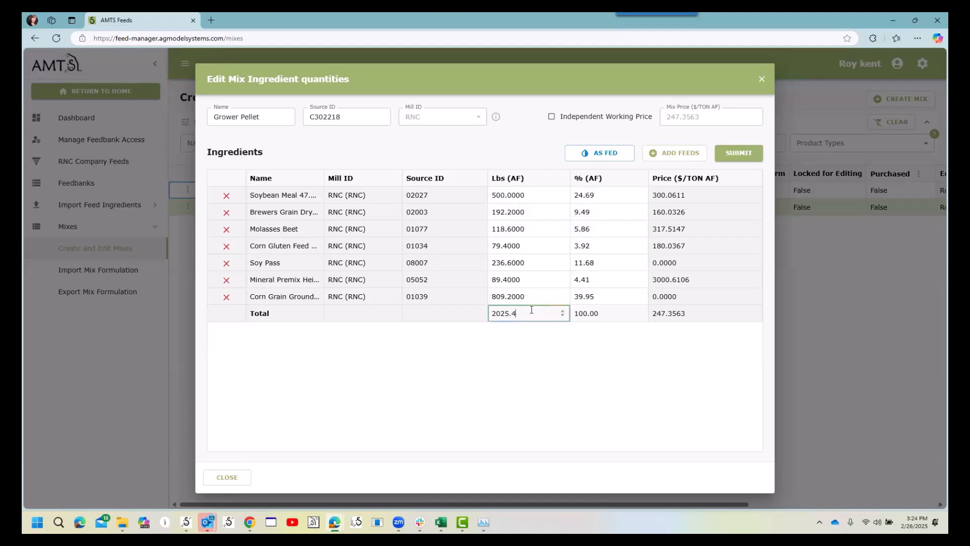
left_click_drag(525, 310, 486, 312)
left_click(547, 227)
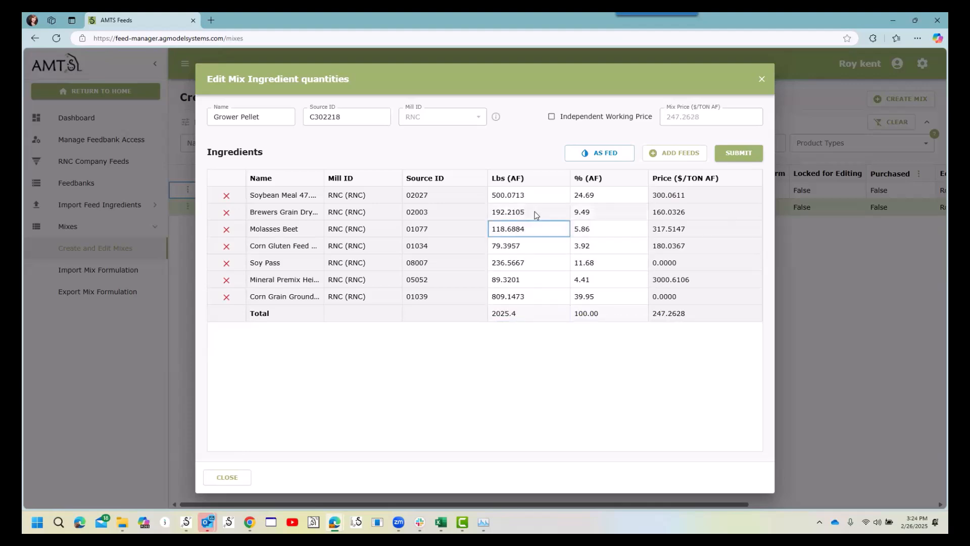
- Set the as-fed amount of the Brewers Grain Dry ingredient to 300 lbs
left_click(534, 211)
left_click_drag(535, 212, 480, 218)
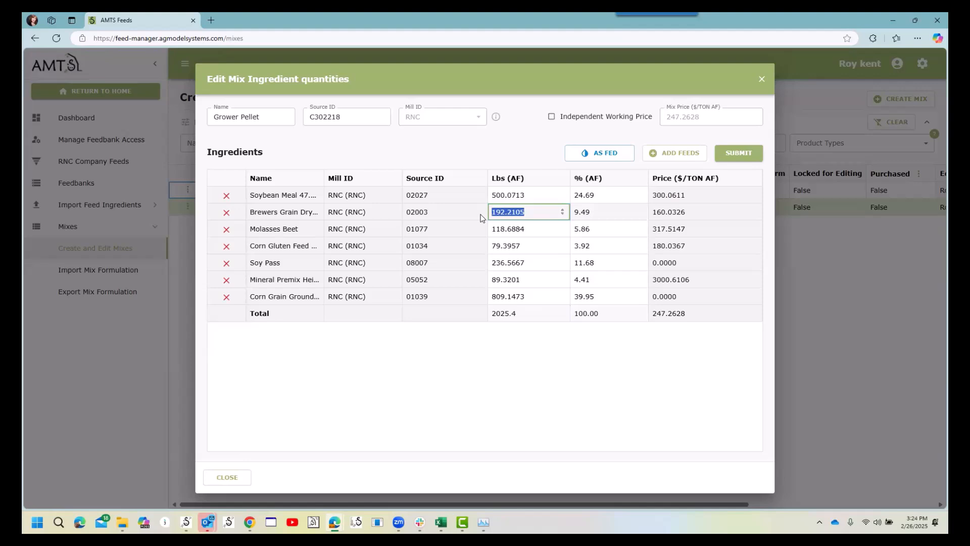
type("300")
left_click(540, 265)
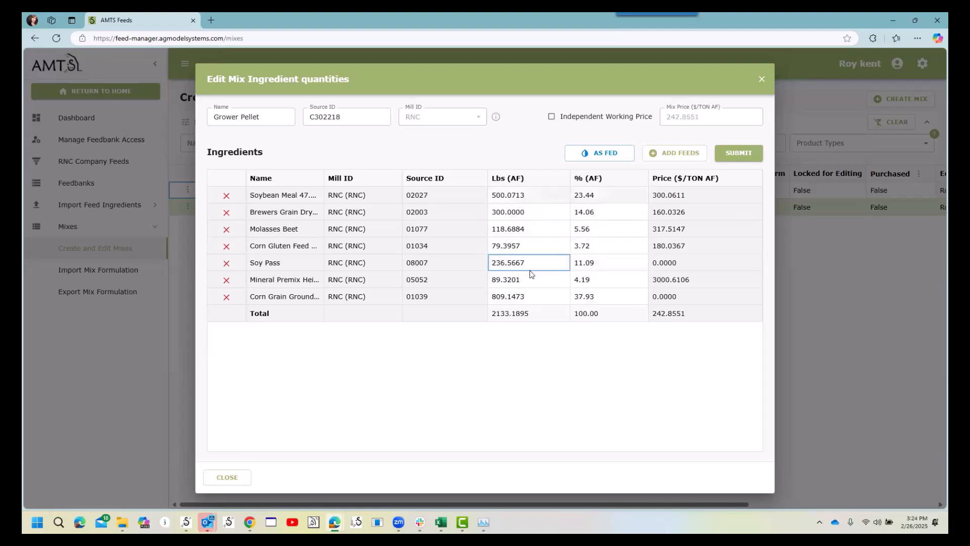
- Rescale the adjusted ingredients by setting the total as-fed weight back to 2000 lbs
left_click(541, 317)
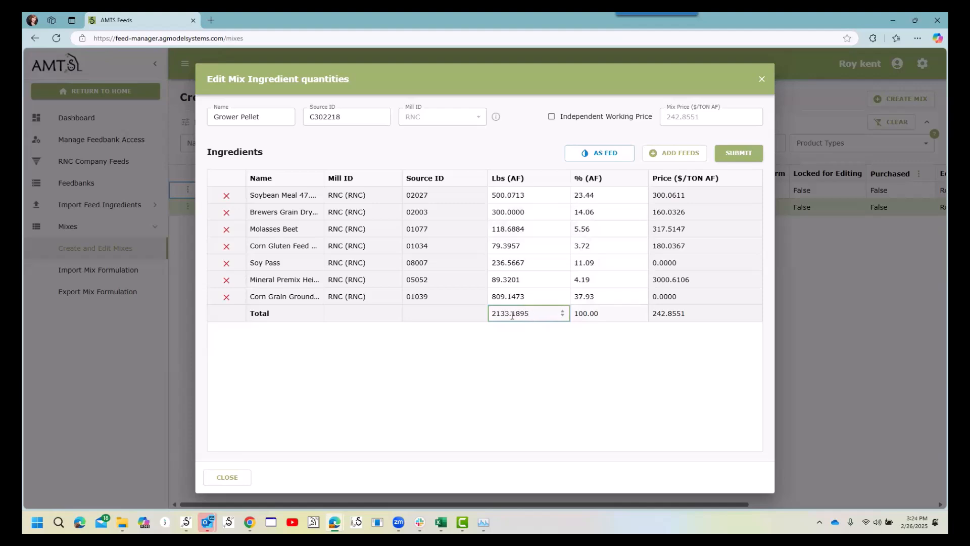
left_click_drag(533, 317, 475, 317)
type("2000")
key("Return")
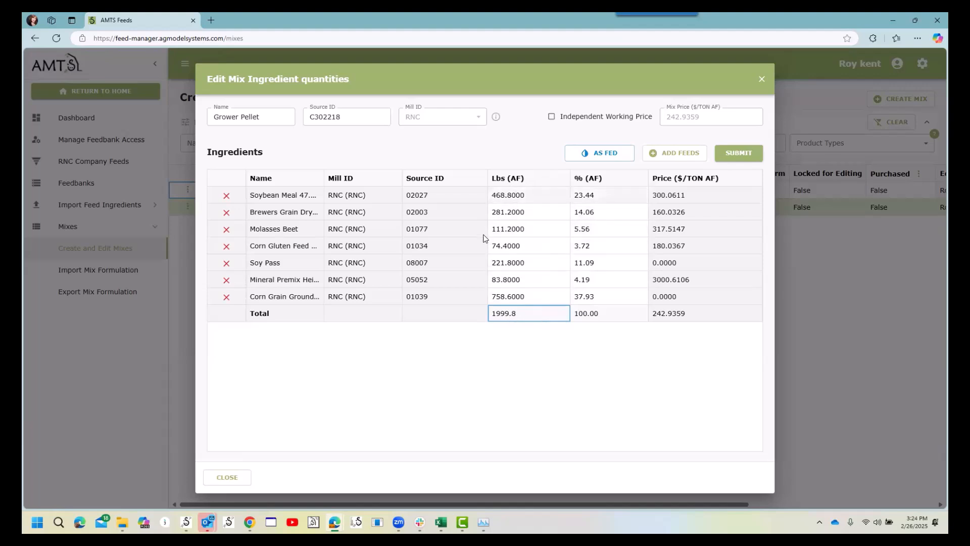
- Rename the mix Grower Pellet 020625 and submit the edited formulation
left_click(264, 115)
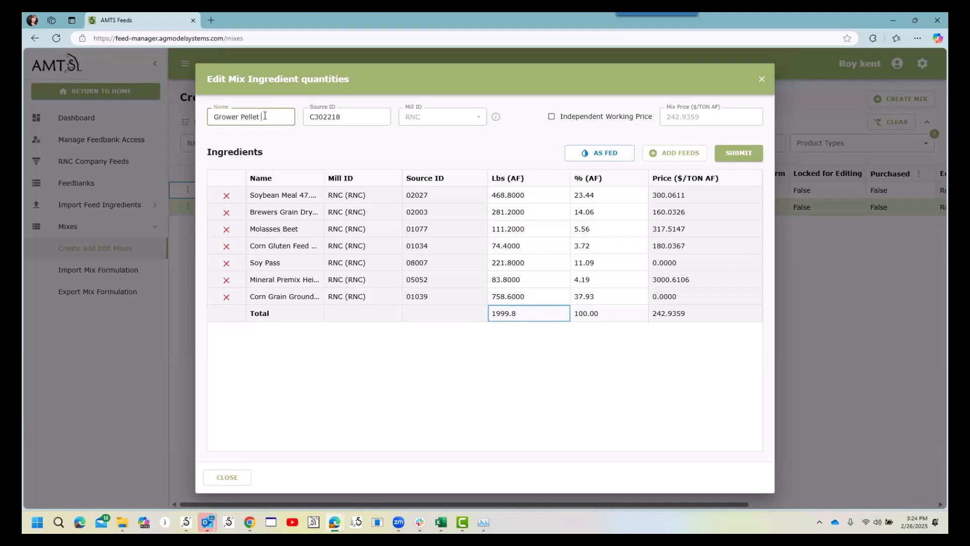
type("020625")
left_click(749, 155)
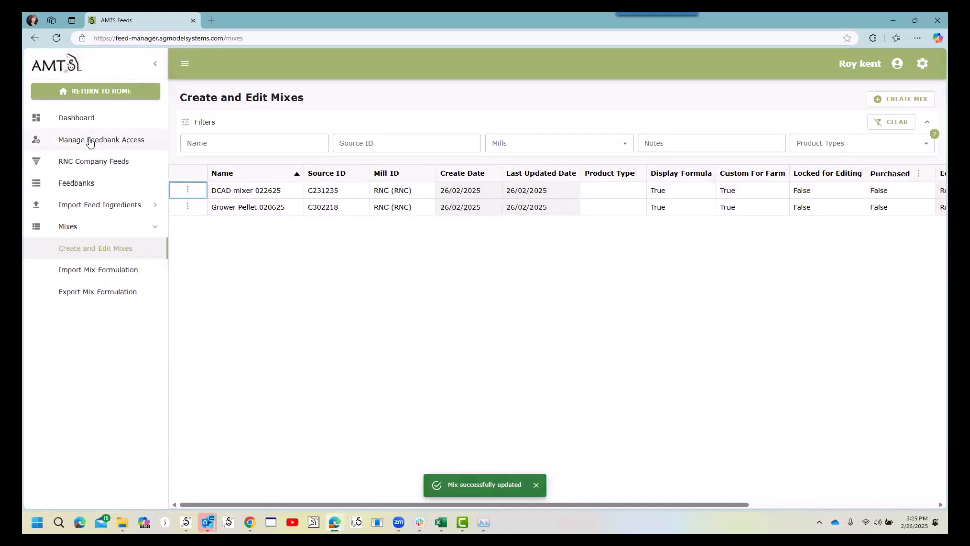
- Filter the RNC company feeds by the Mix feed type and examine the listed mixes' properties
left_click(88, 161)
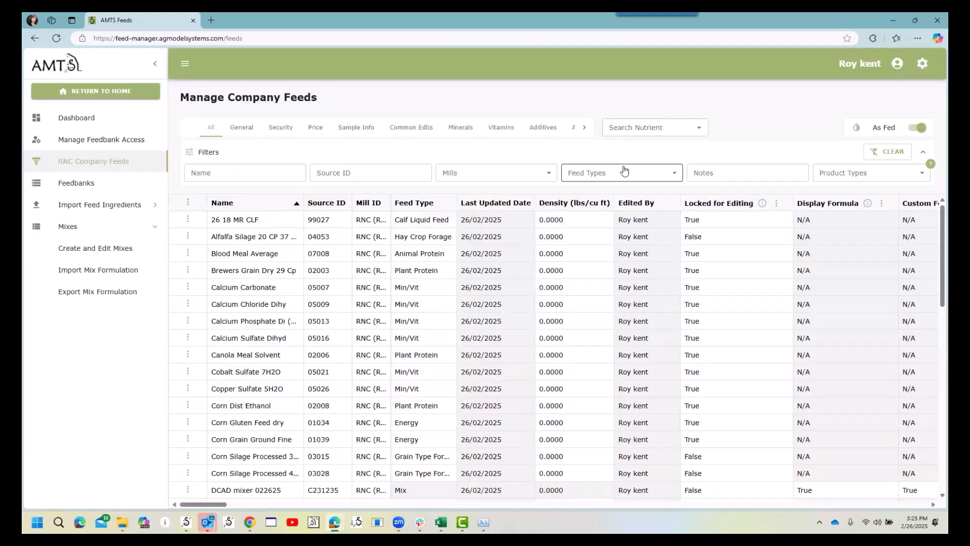
left_click(623, 172)
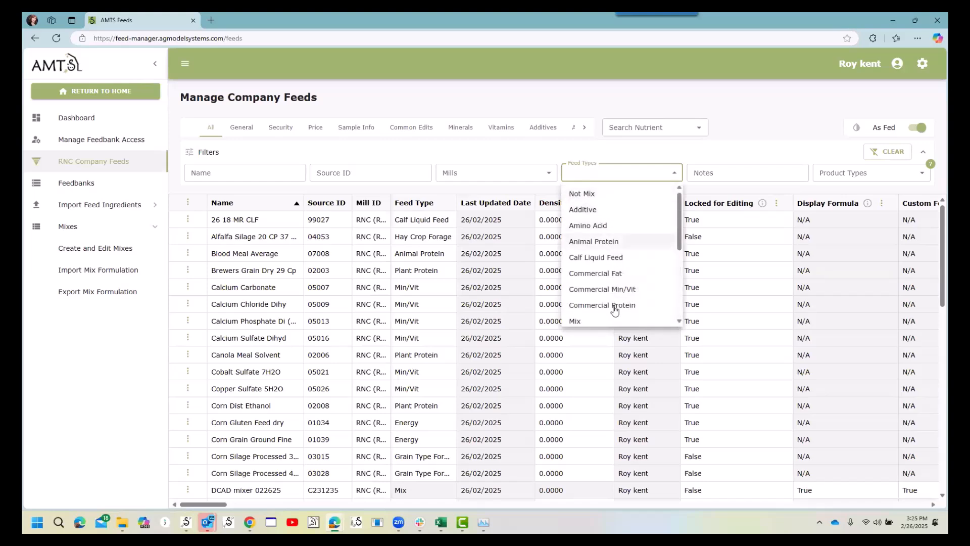
left_click(613, 320)
left_click(768, 275)
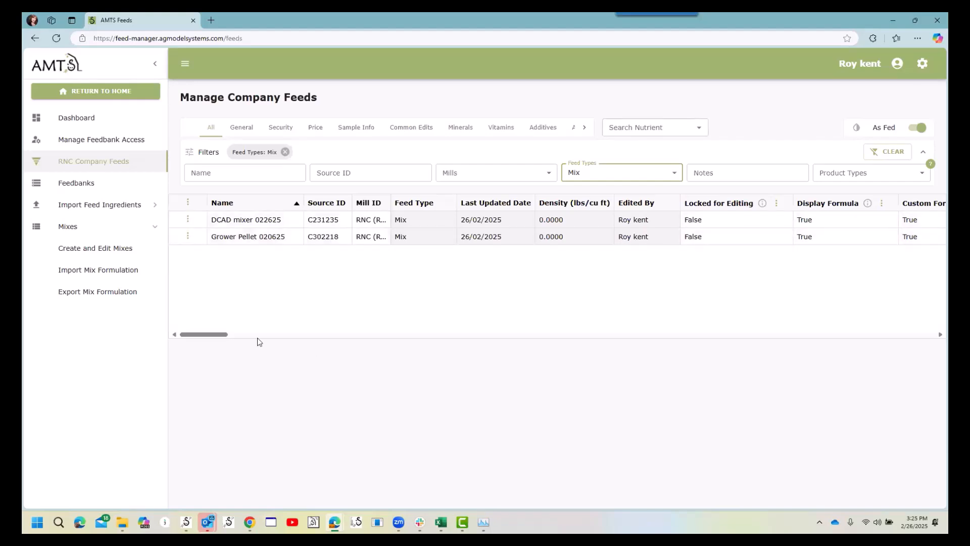
left_click_drag(210, 335, 215, 335)
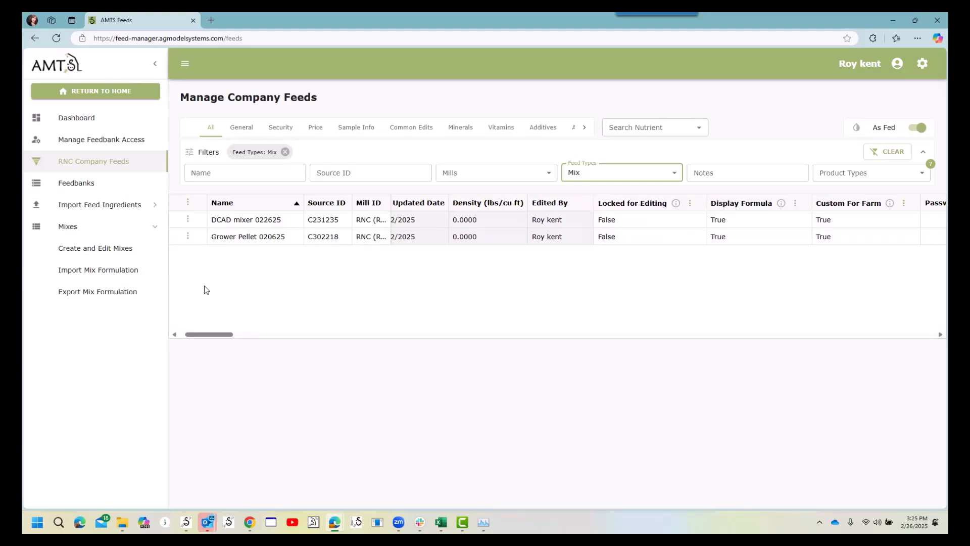
- Add the Grower Pellet 020625 mix to the mixes feedbank, filtering the available feeds by the Mix type, and publish the feedbank
left_click(81, 184)
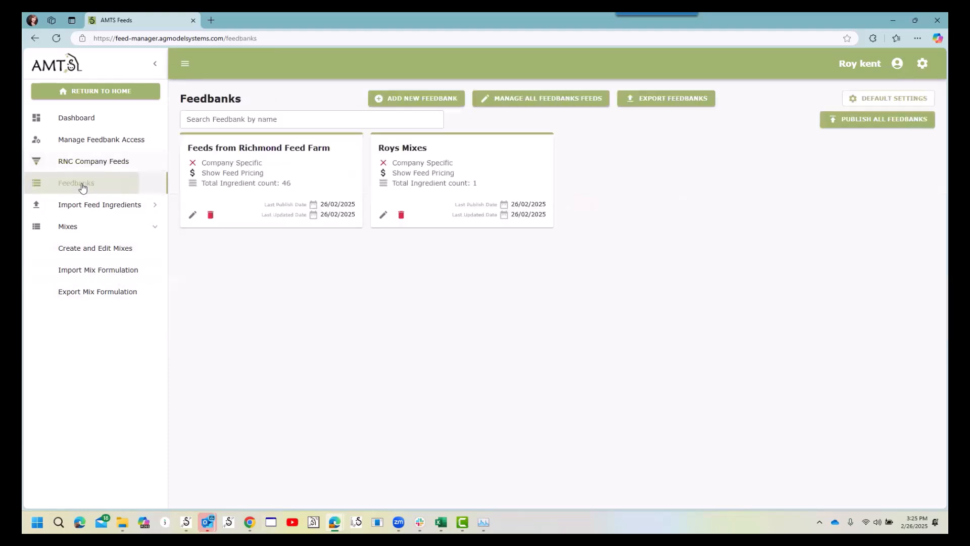
left_click(383, 216)
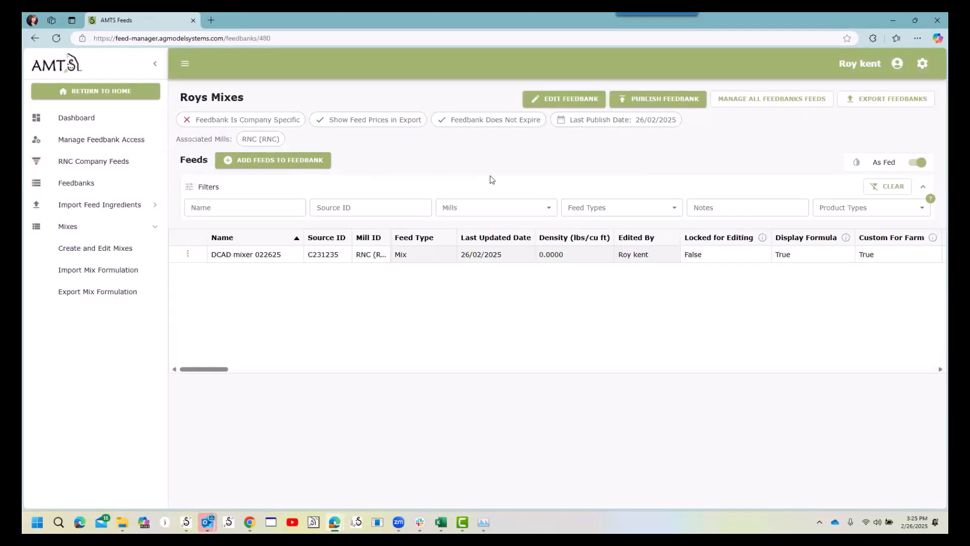
left_click(269, 161)
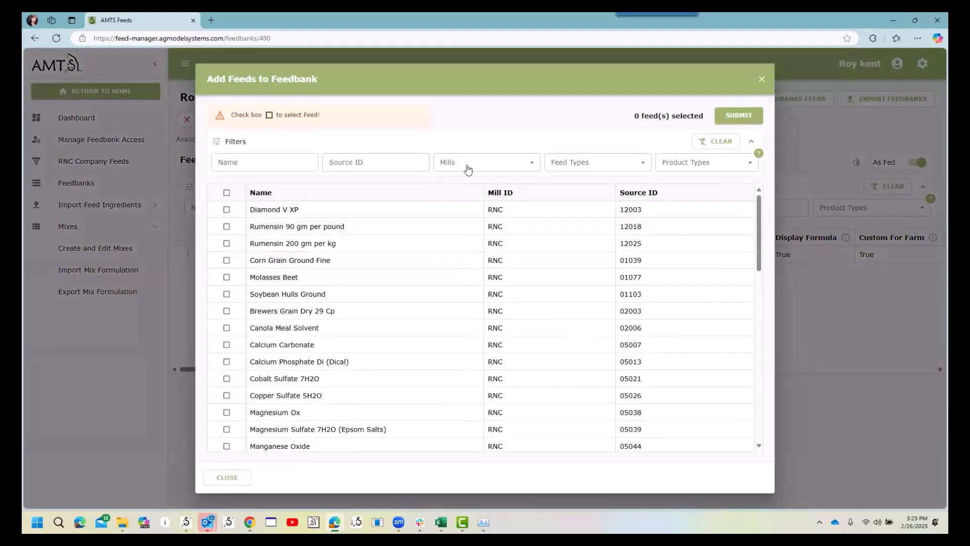
left_click(566, 166)
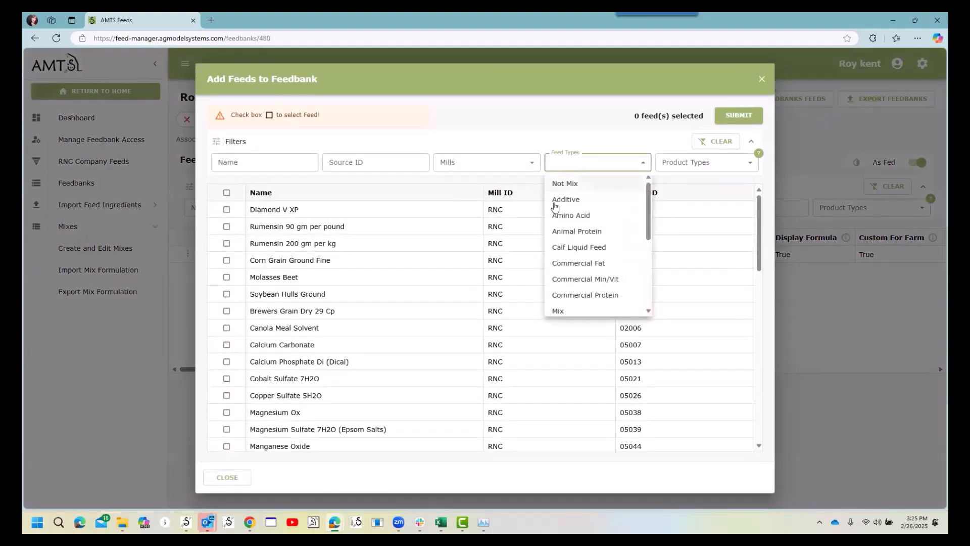
left_click(578, 312)
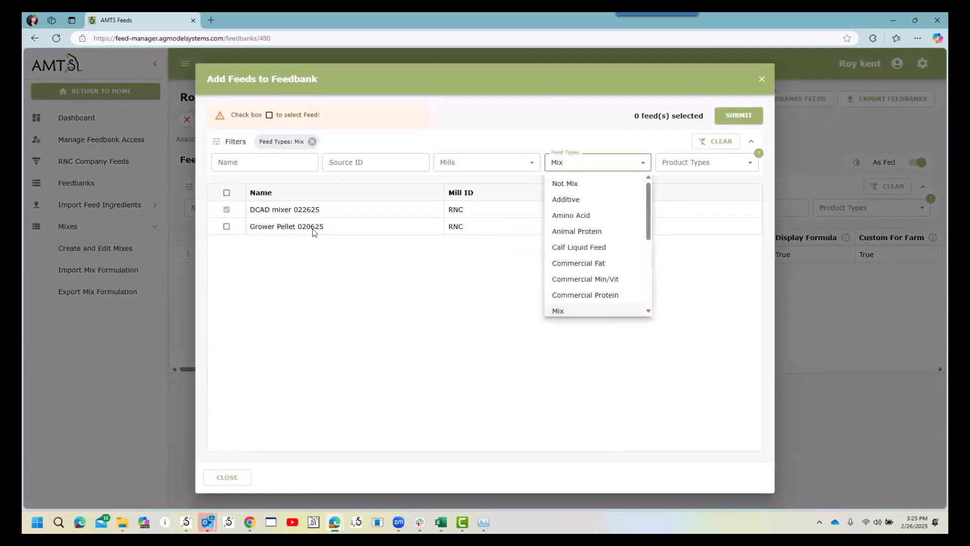
left_click(338, 257)
left_click(227, 226)
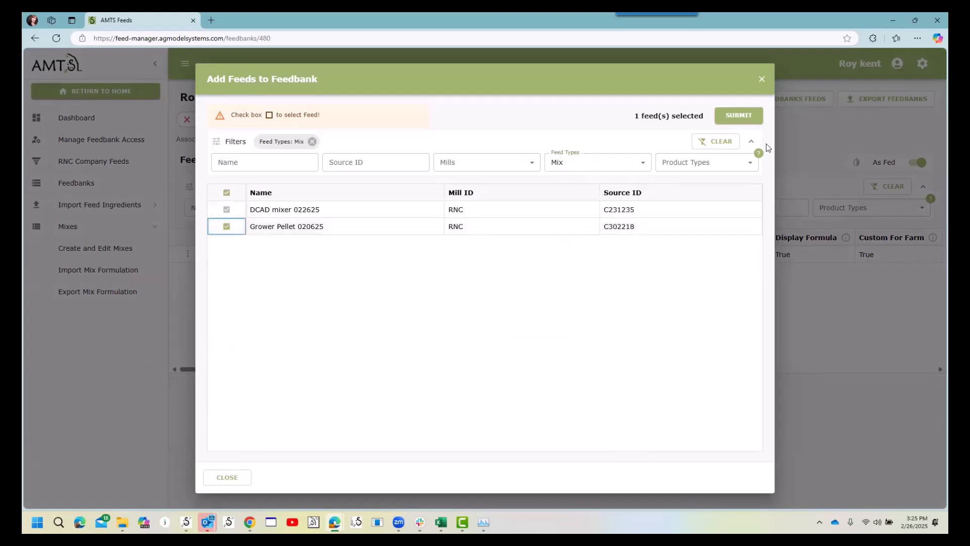
left_click(740, 119)
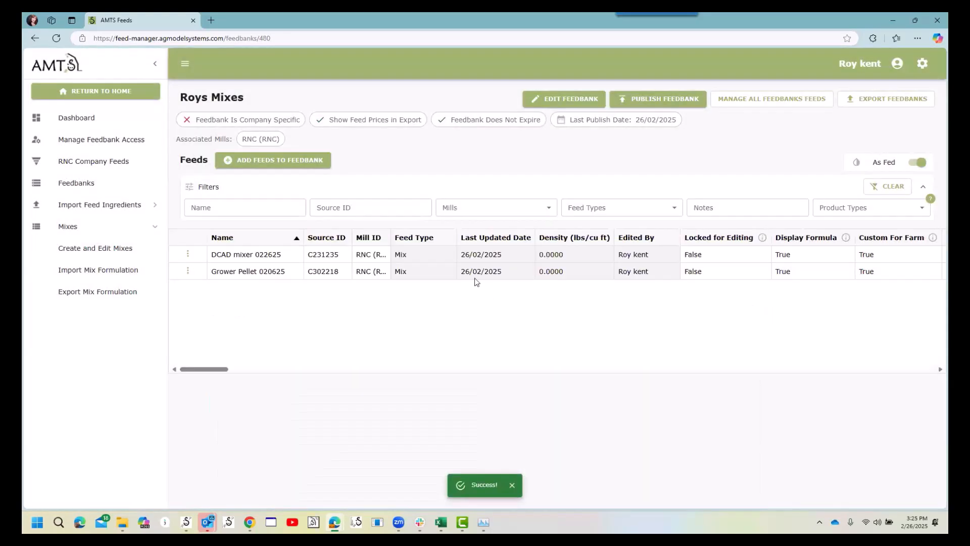
left_click(660, 100)
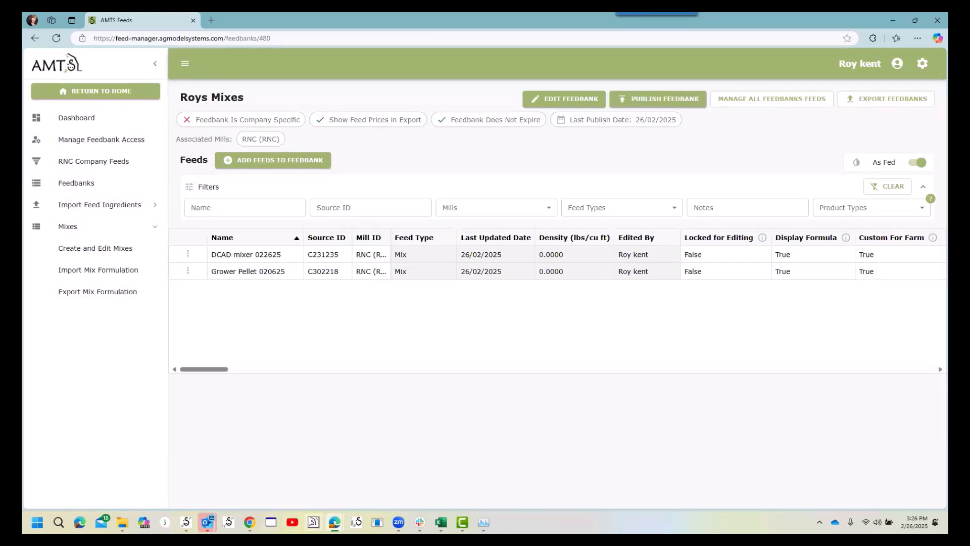
- Switch to AMTS Nutrition, open AMTS Example Farm 2025, and reconcile the Grower Pellet 020625 feed with the feedbank version
left_click(314, 522)
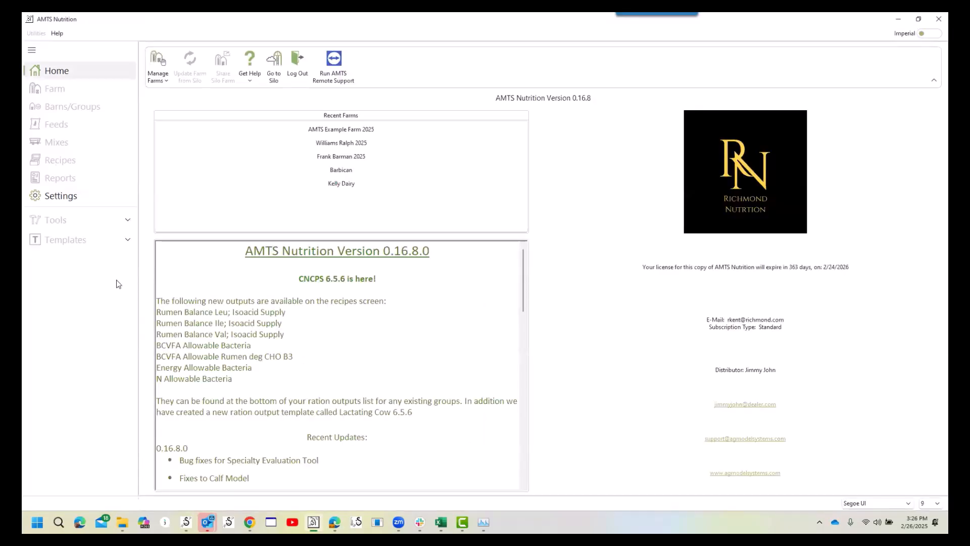
double_click(357, 130)
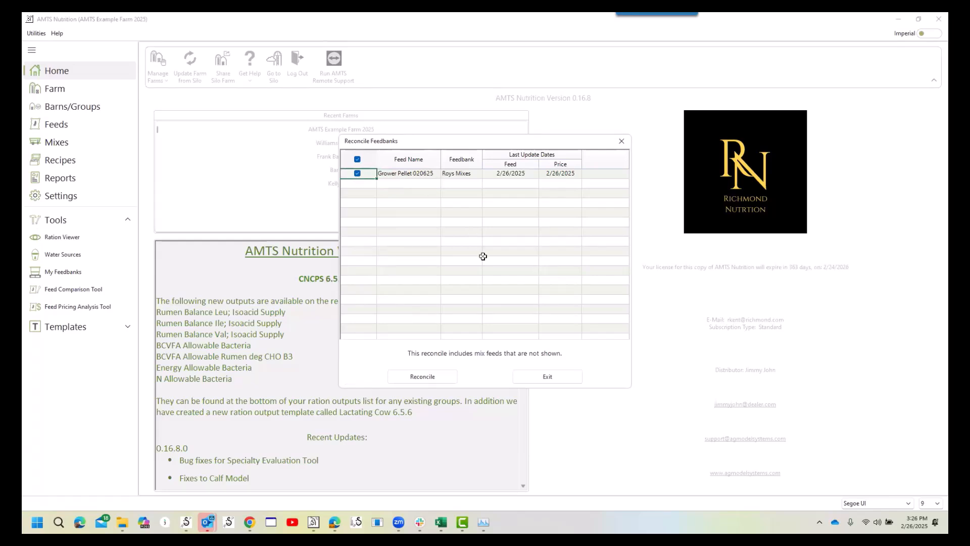
left_click(423, 377)
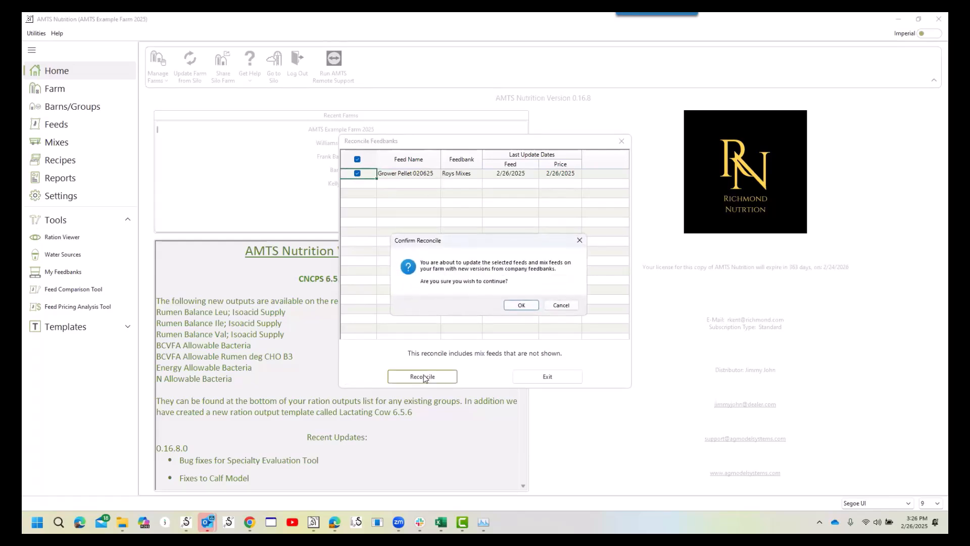
left_click(519, 305)
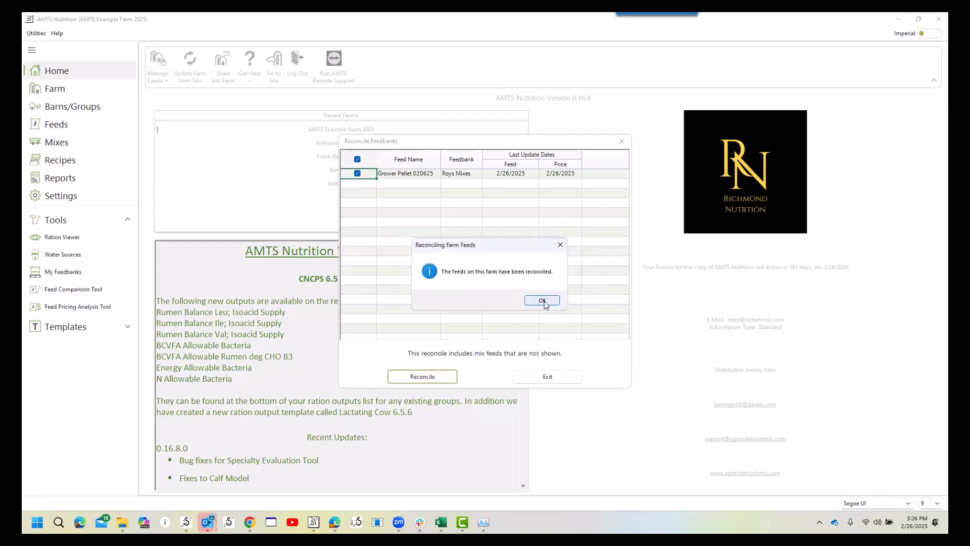
left_click(542, 301)
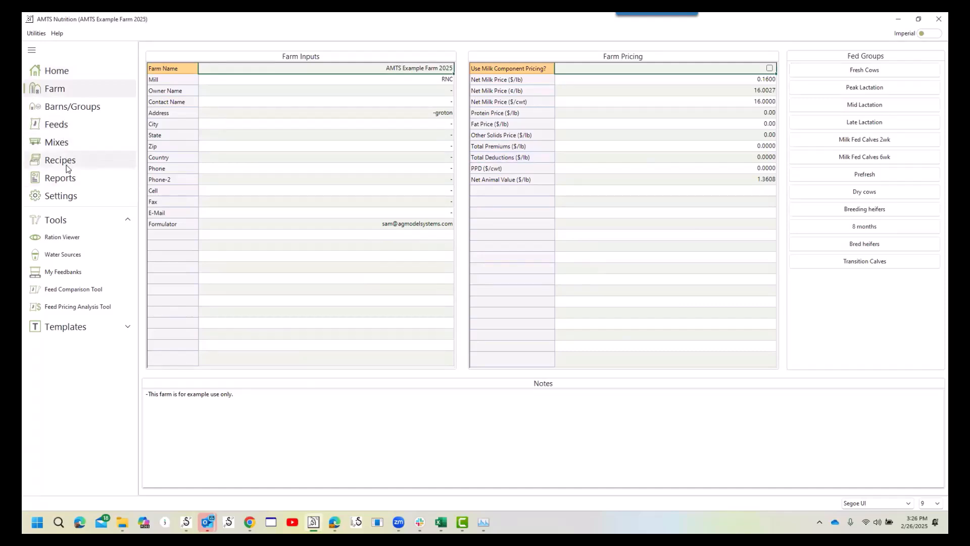
- Look through the heifer recipes and the mixes list for the diet that uses the Grower Pellet mix
left_click(875, 212)
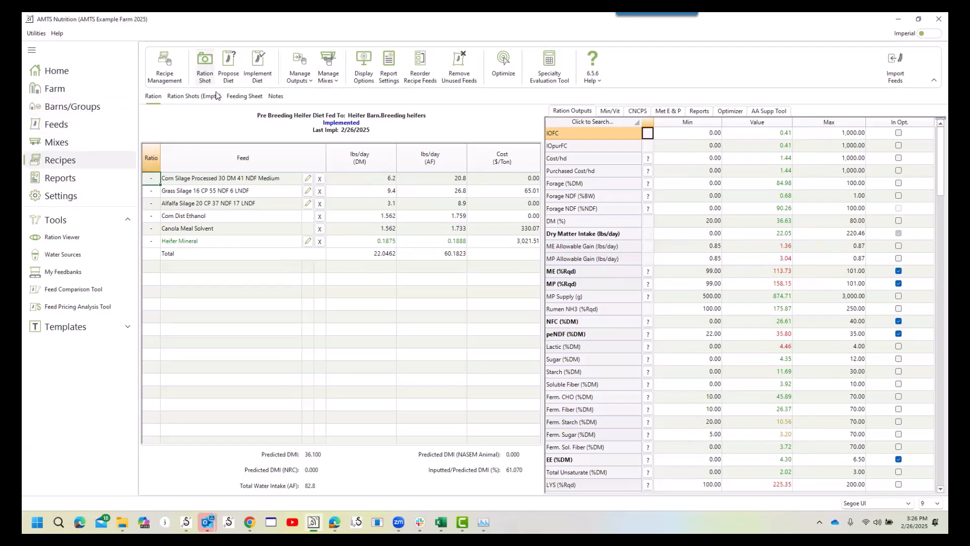
left_click(171, 75)
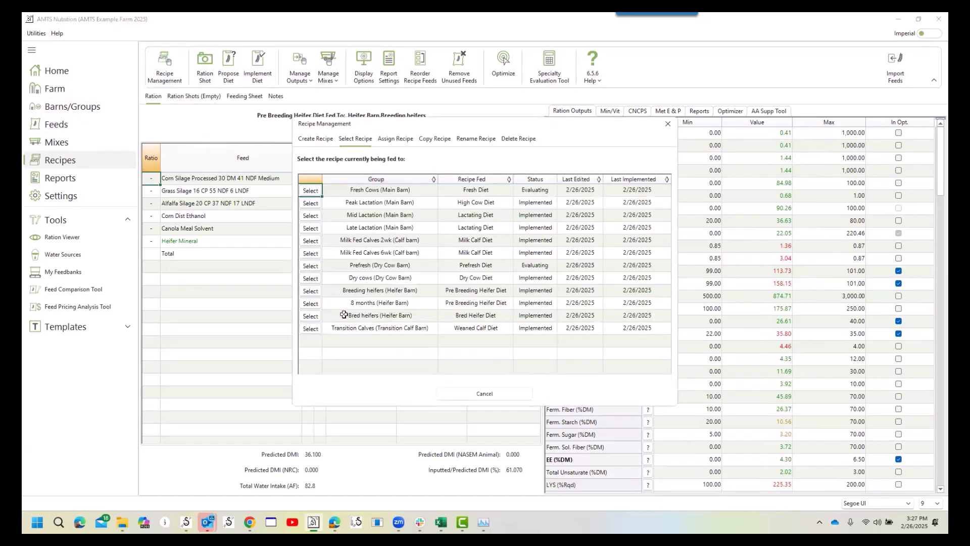
left_click(310, 303)
left_click(166, 73)
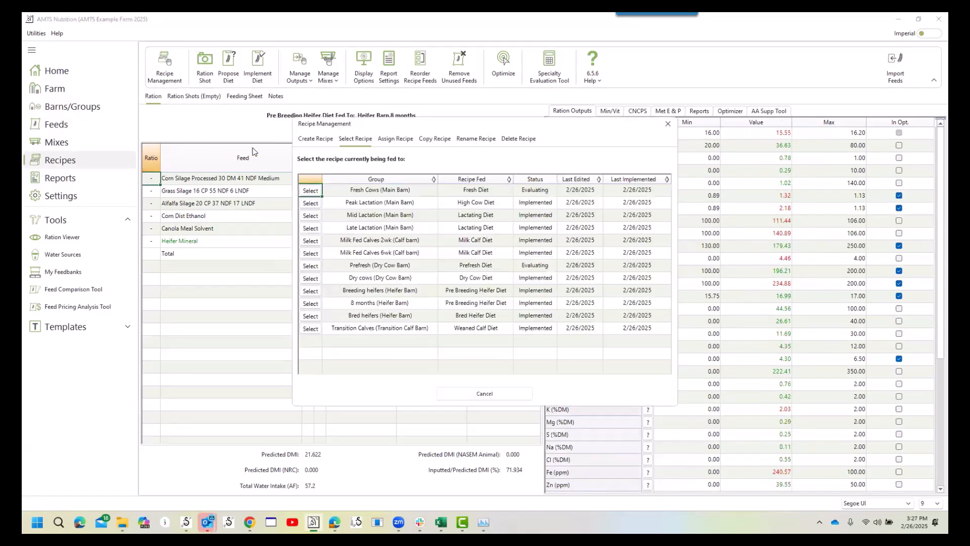
left_click(385, 324)
left_click(484, 394)
left_click(57, 143)
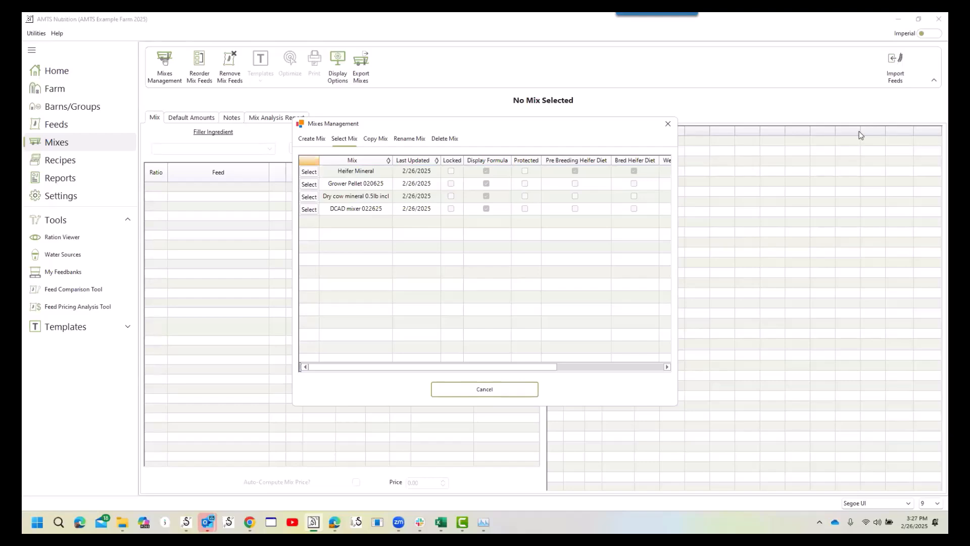
left_click(668, 123)
- Select the Weaned Calf Diet fed to the Transition Calves and open its Grower Pellet 020625 mix formulation
left_click(60, 160)
left_click(165, 66)
left_click(315, 329)
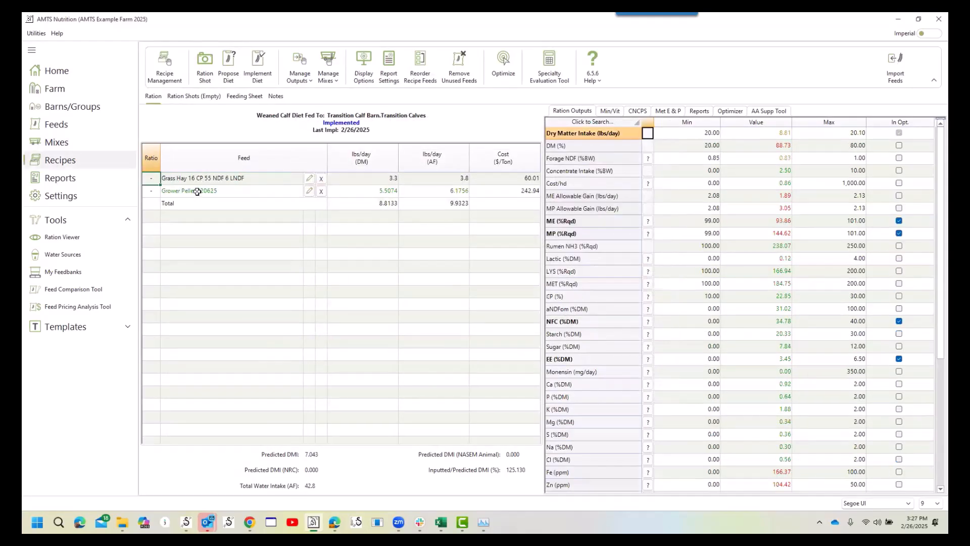
left_click(309, 191)
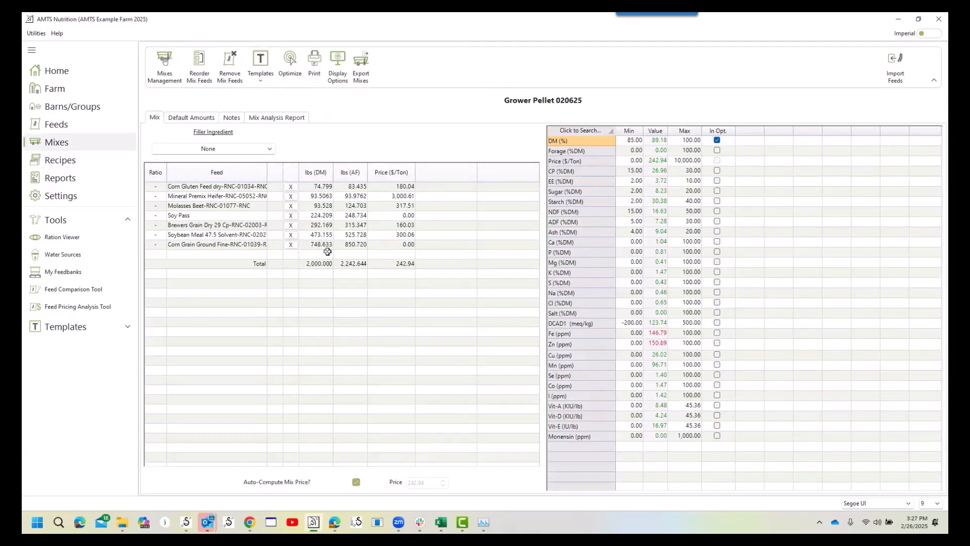
- Change the outputs basis in the mix display options to as fed (AF)
mouse_move(691, 16)
left_click(339, 63)
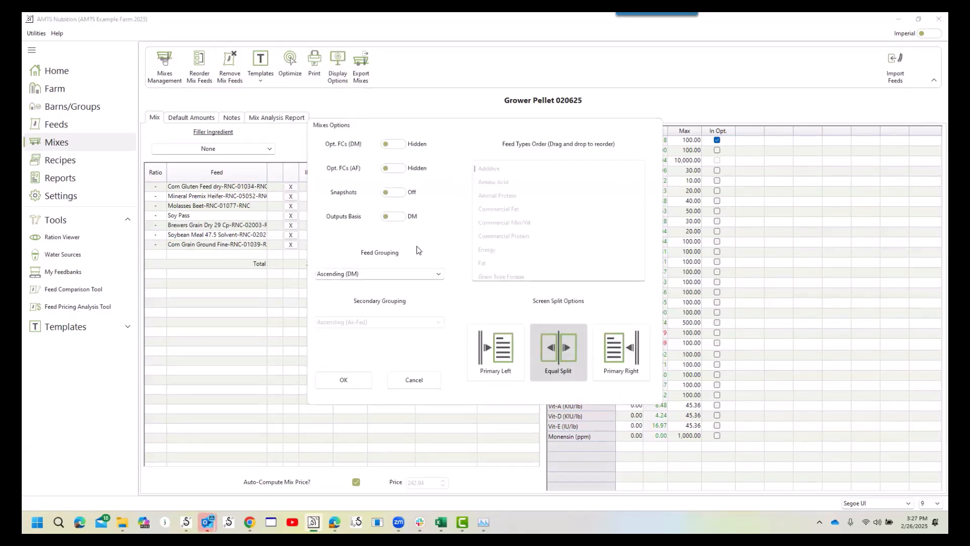
left_click(403, 219)
left_click(361, 379)
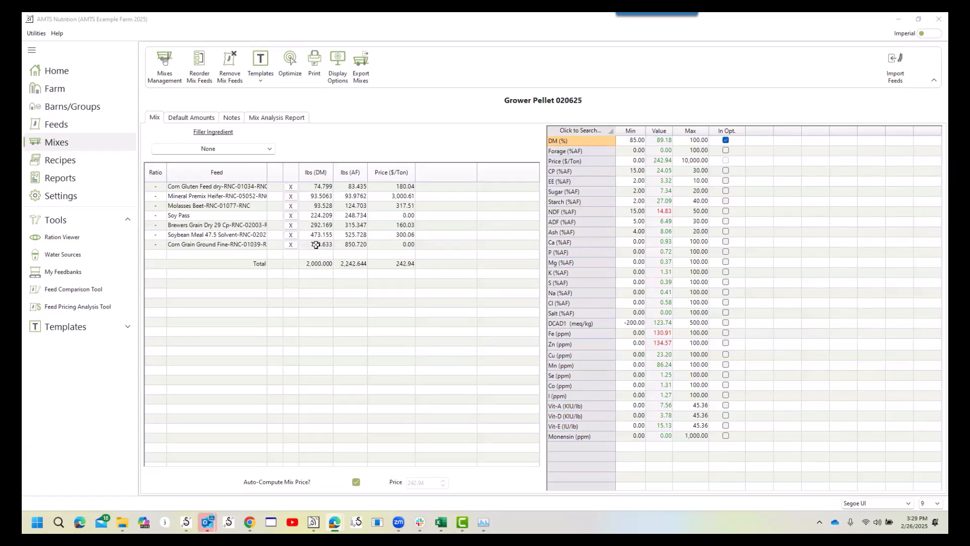
- Rescale the Grower Pellet 020625 mix by setting its total as-fed weight to 2000 lbs
left_click(355, 246)
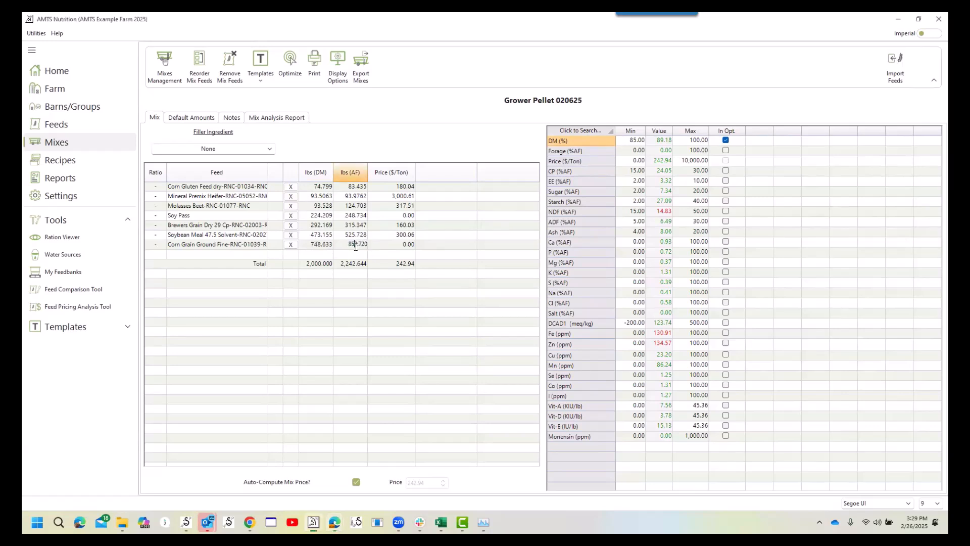
left_click(354, 264)
double_click(348, 265)
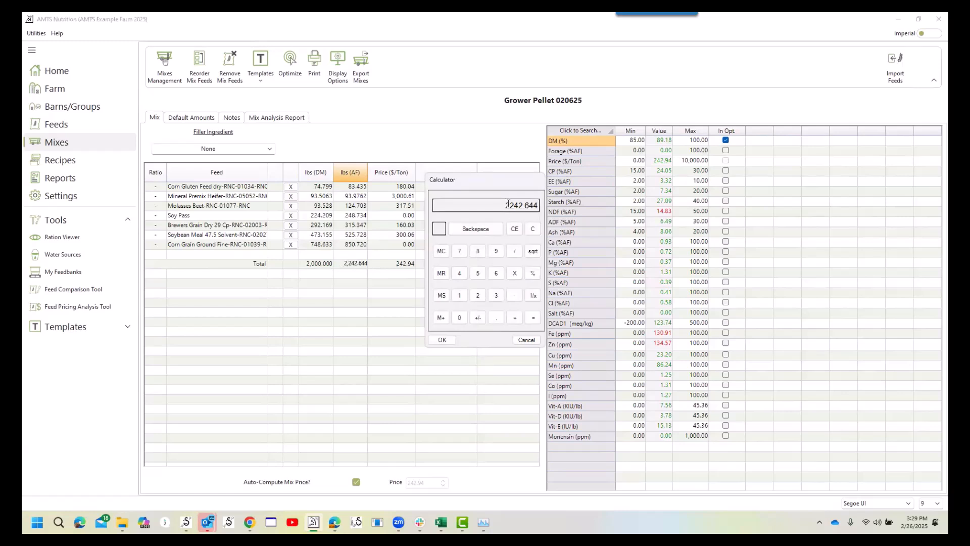
left_click(526, 340)
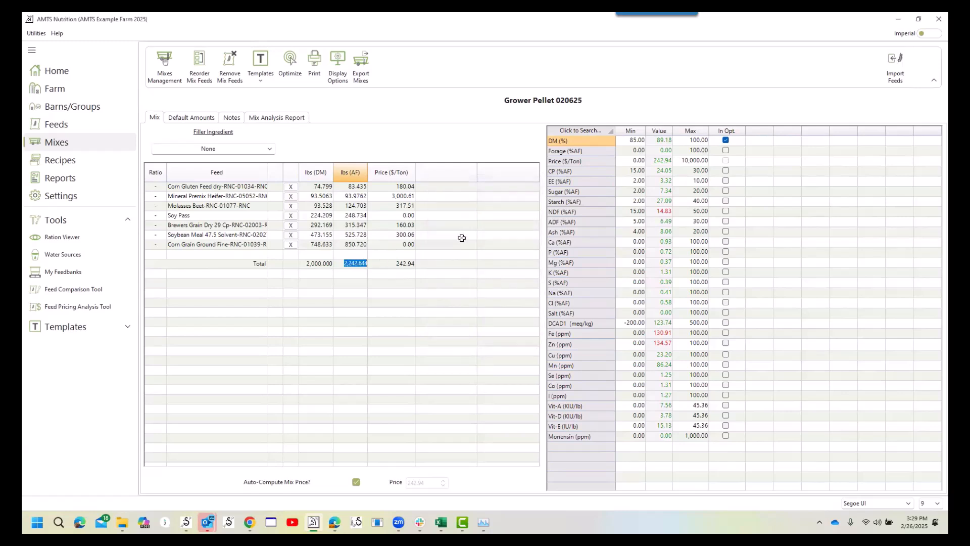
type("2,000.000")
key("Return")
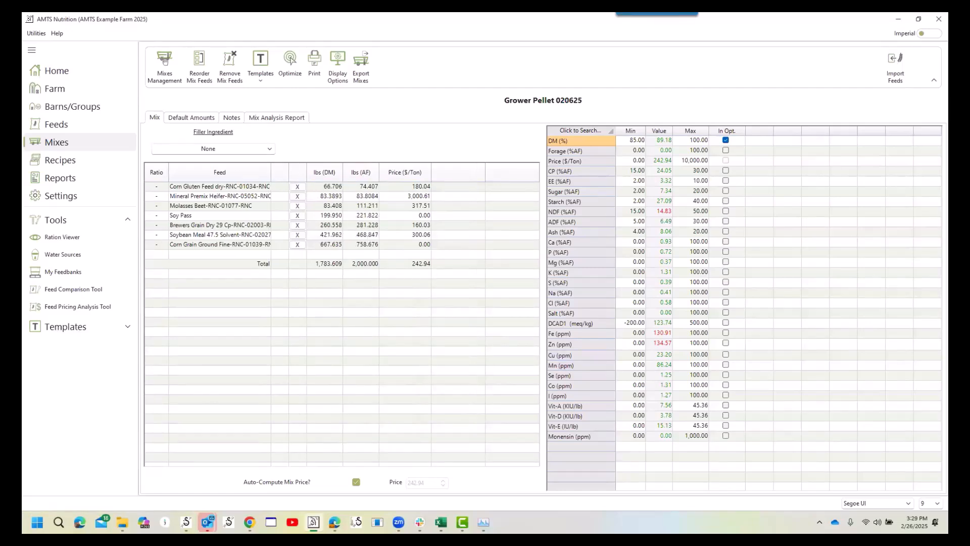
- Compare the mix's as-fed ingredient amounts with the formulation in the web feed manager, and put the browser window away
key("alt+Tab")
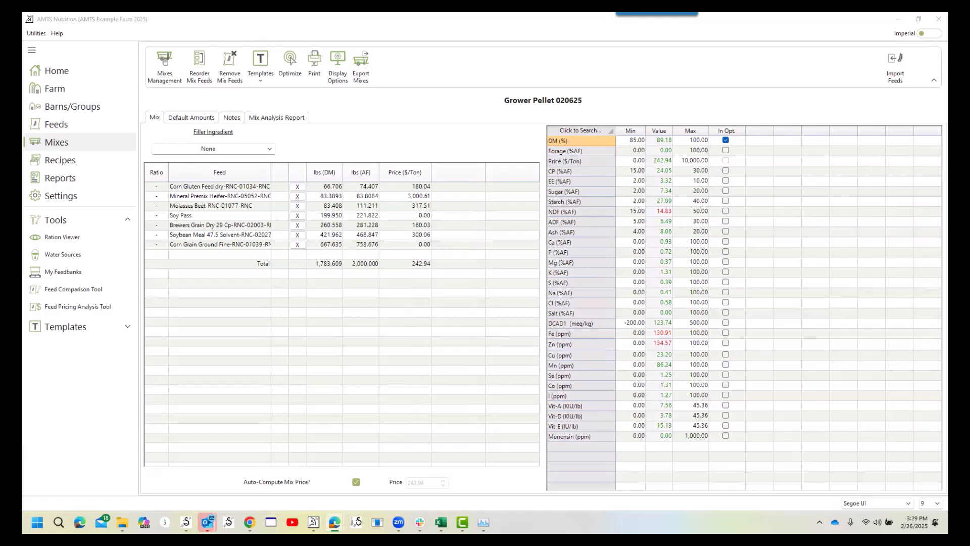
key("alt+Tab")
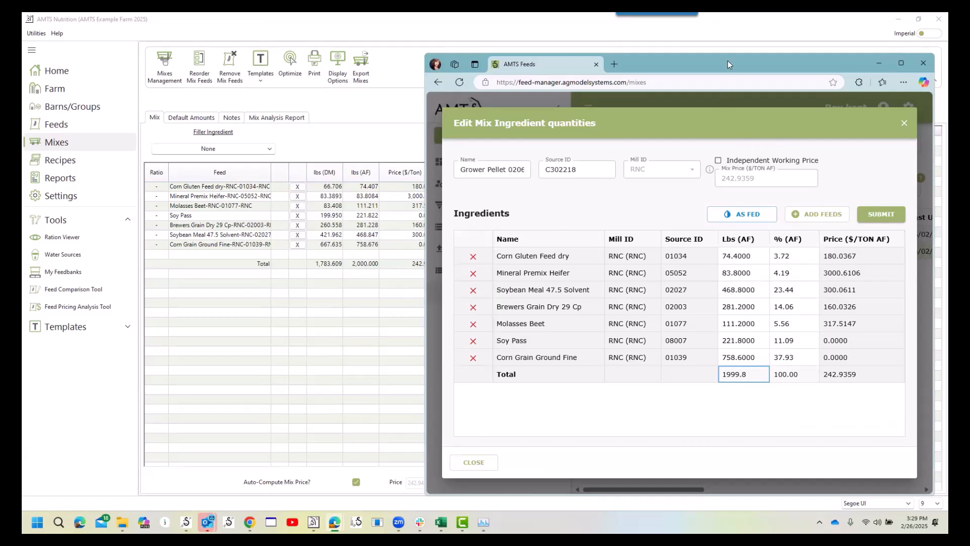
left_click(879, 63)
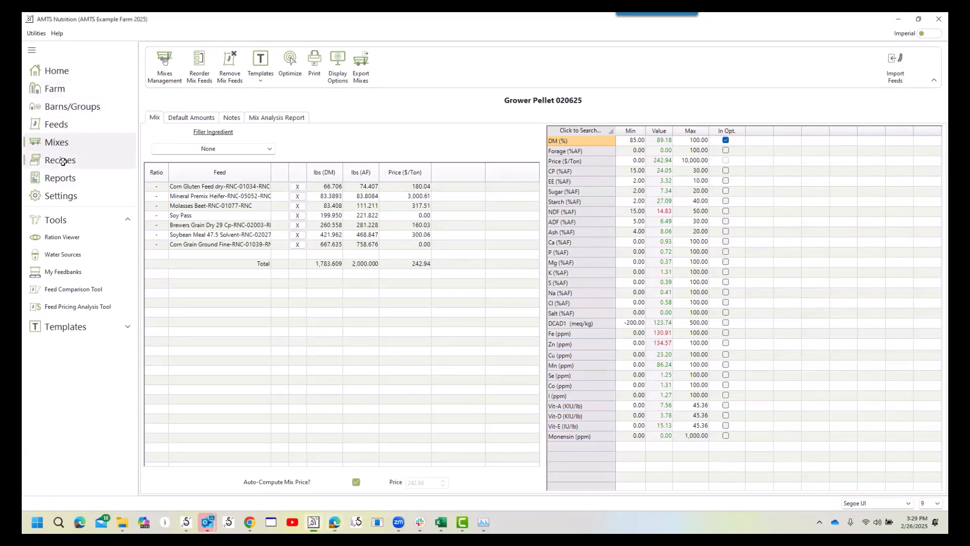
- Return to the Weaned Calf Diet recipe and reopen its Grower Pellet 020625 mix for review
left_click(62, 161)
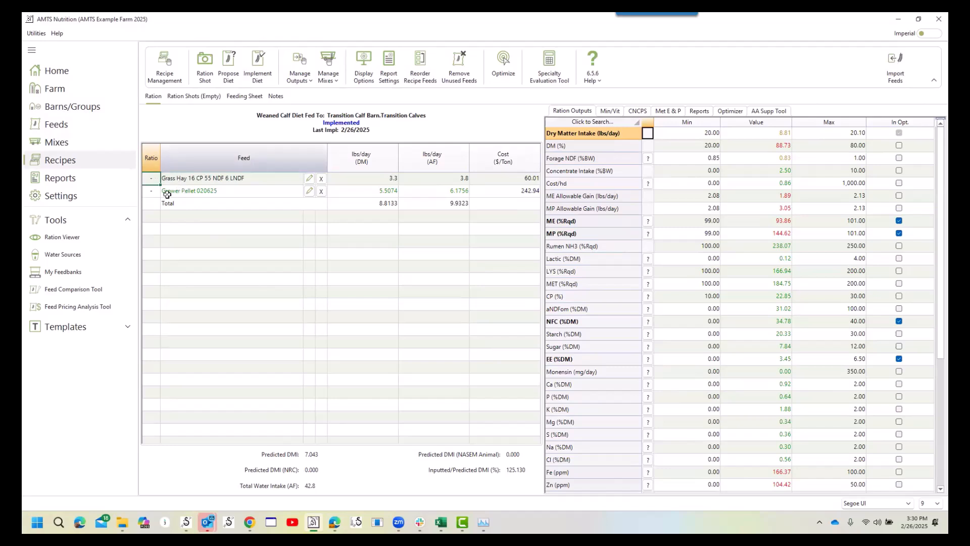
left_click(309, 190)
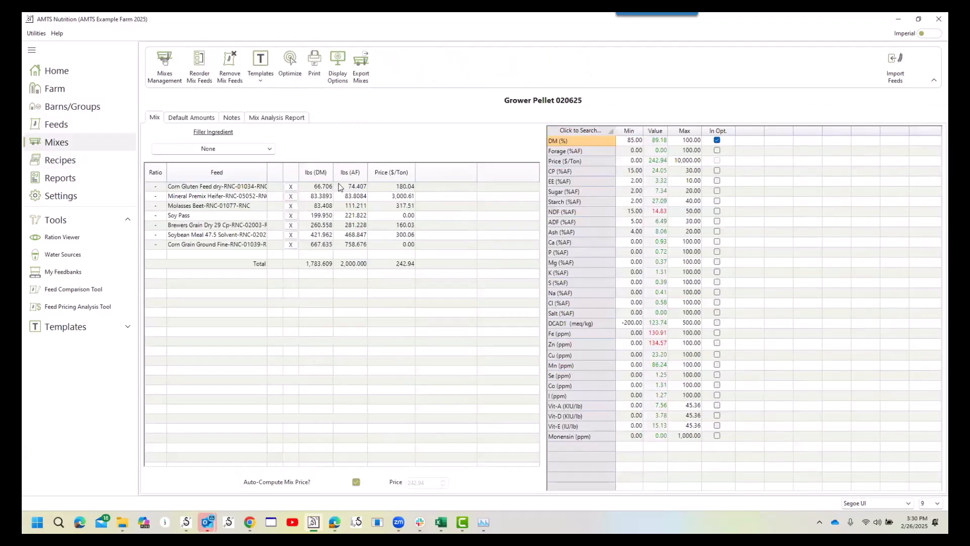